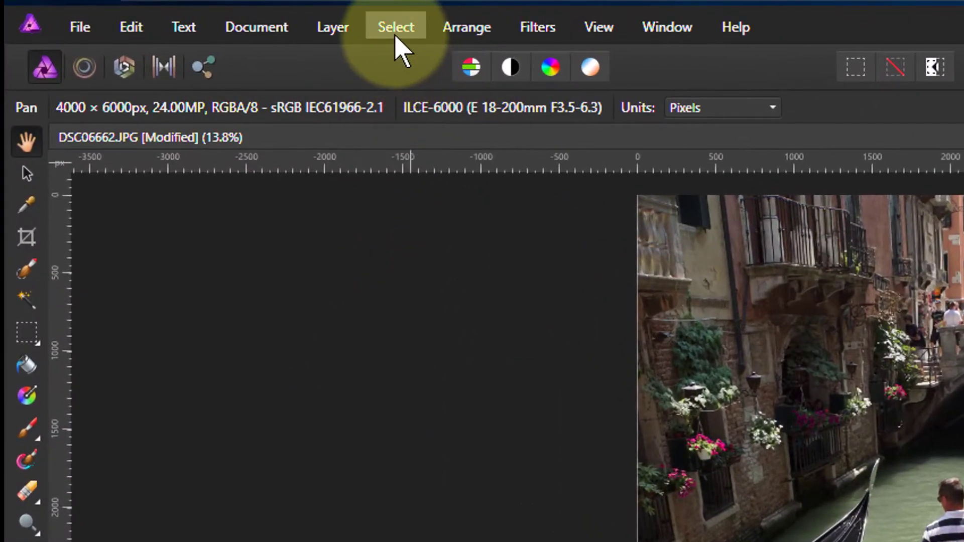
Step: Select the canal photo's midtones with Select > Tonal Range > Select Midtones
{"action": "left_click", "coordinate": [183, 14]}
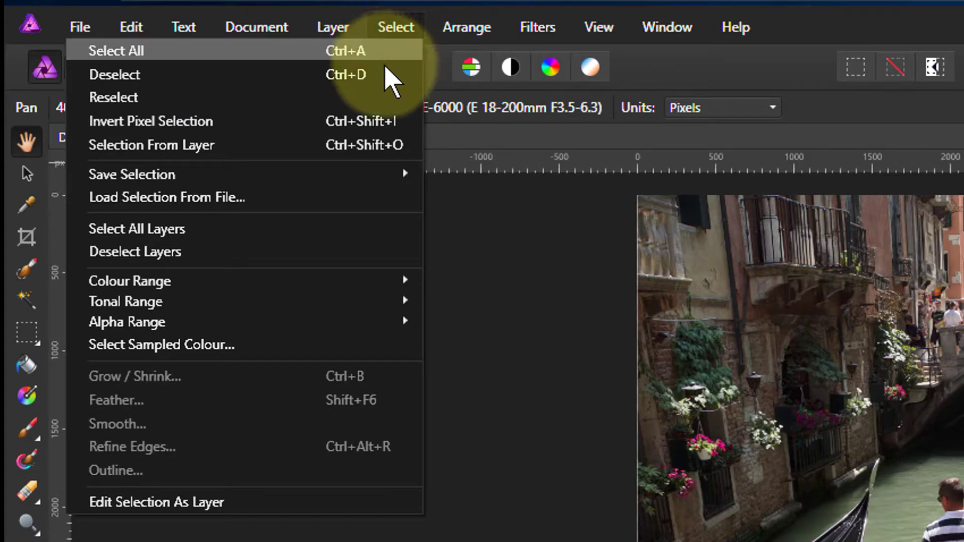
{"action": "mouse_move", "coordinate": [385, 303]}
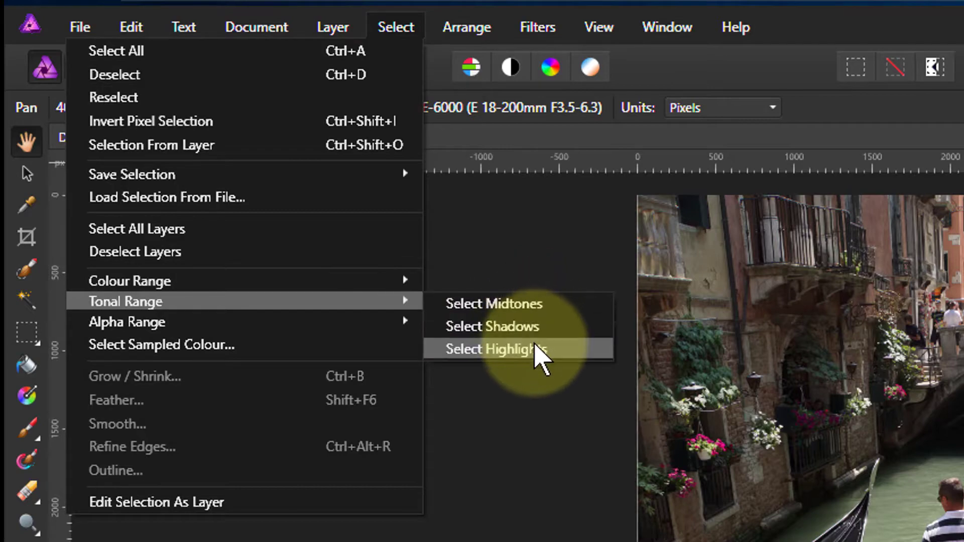
{"action": "left_click", "coordinate": [517, 304]}
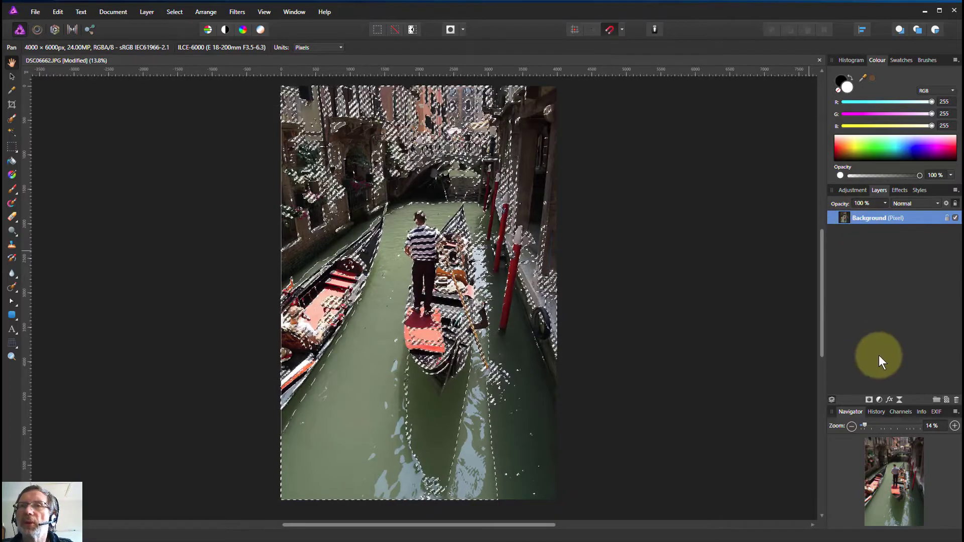
Step: Add a Curves adjustment through the midtones selection, then deselect
{"action": "left_click", "coordinate": [878, 400]}
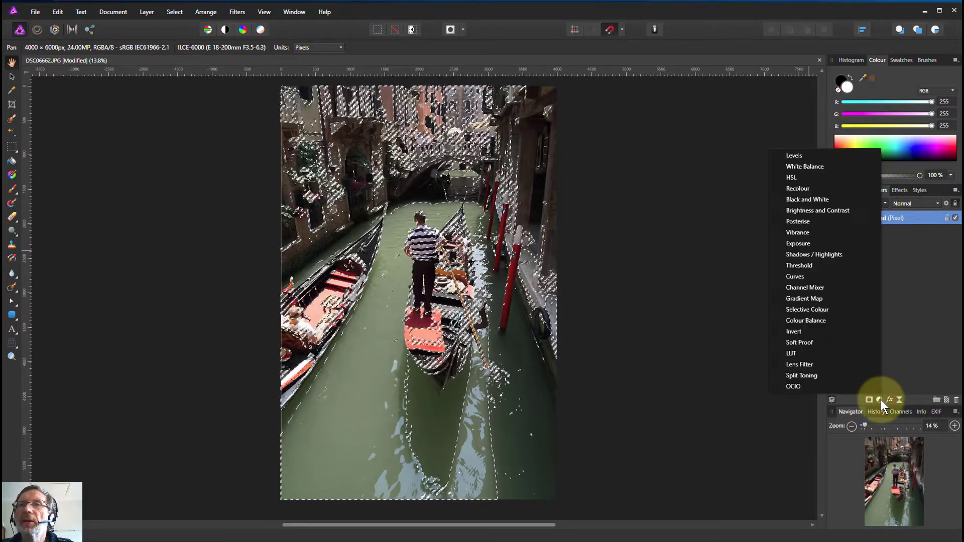
{"action": "left_click", "coordinate": [793, 277]}
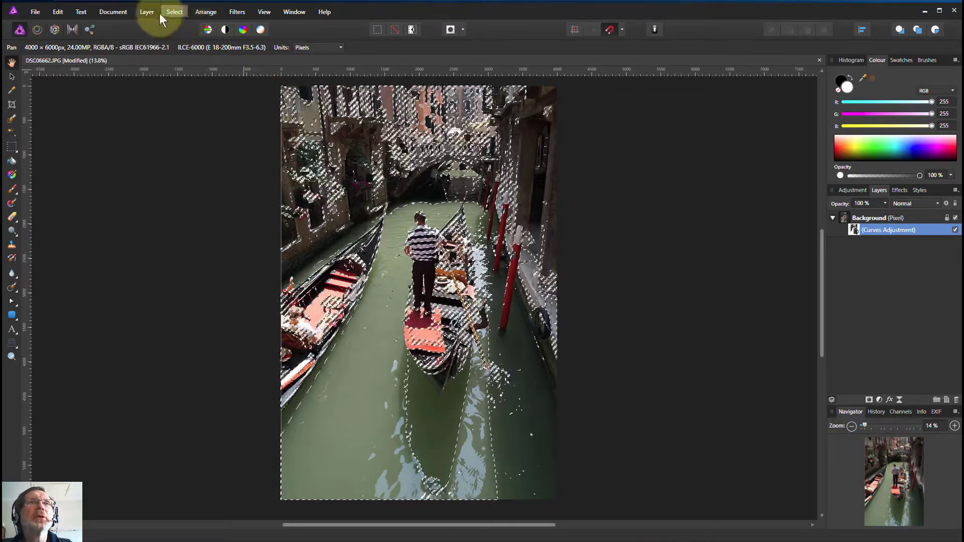
{"action": "left_click", "coordinate": [176, 11]}
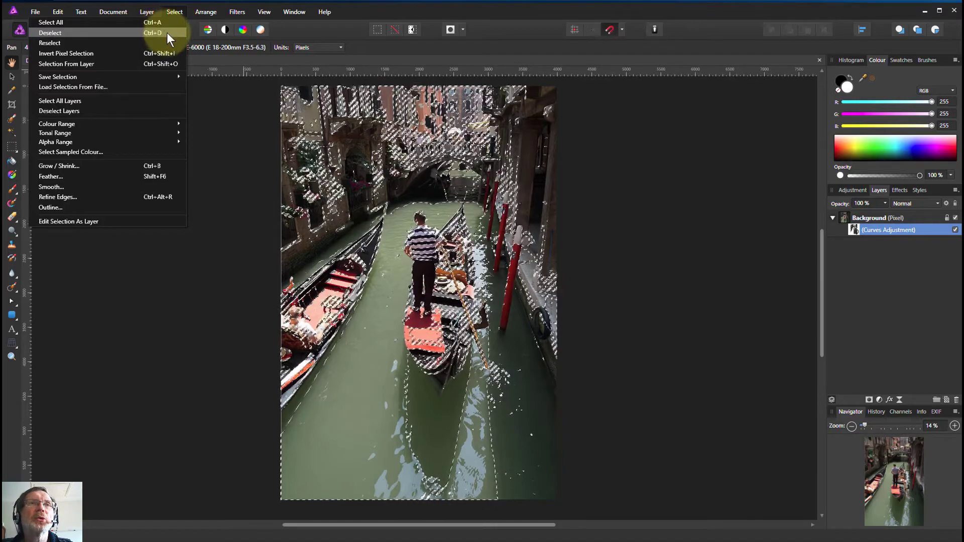
{"action": "left_click", "coordinate": [167, 32]}
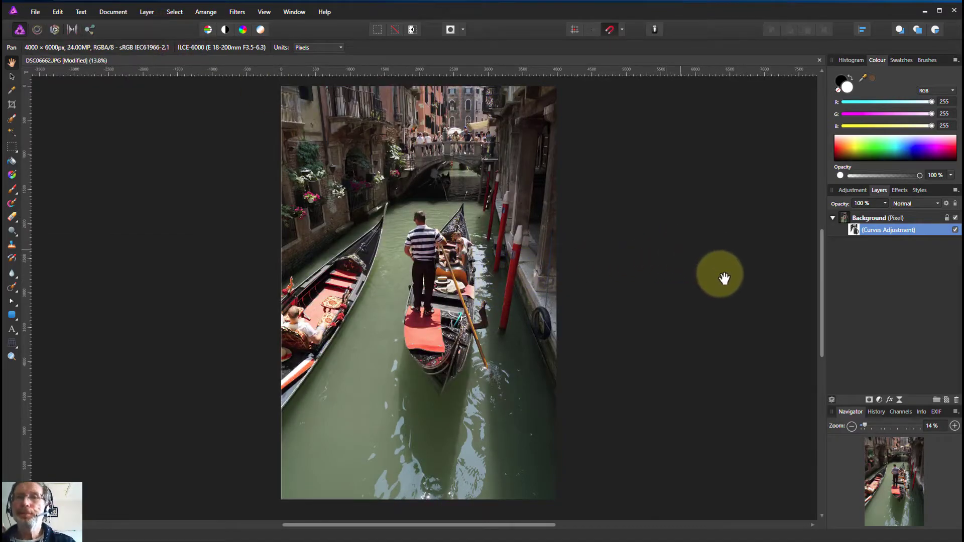
Step: Drag the Curves midpoint down to darken, then back up to nearly straight
{"action": "left_click_drag", "start_coordinate": [660, 538], "coordinate": [636, 186]}
{"action": "left_click_drag", "start_coordinate": [682, 299], "coordinate": [696, 342]}
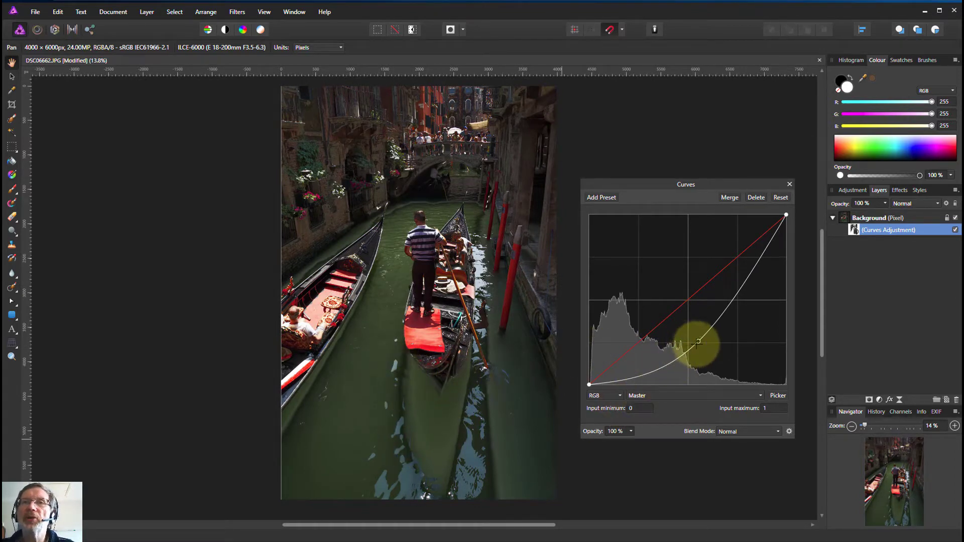
{"action": "left_click_drag", "start_coordinate": [696, 341], "coordinate": [677, 308]}
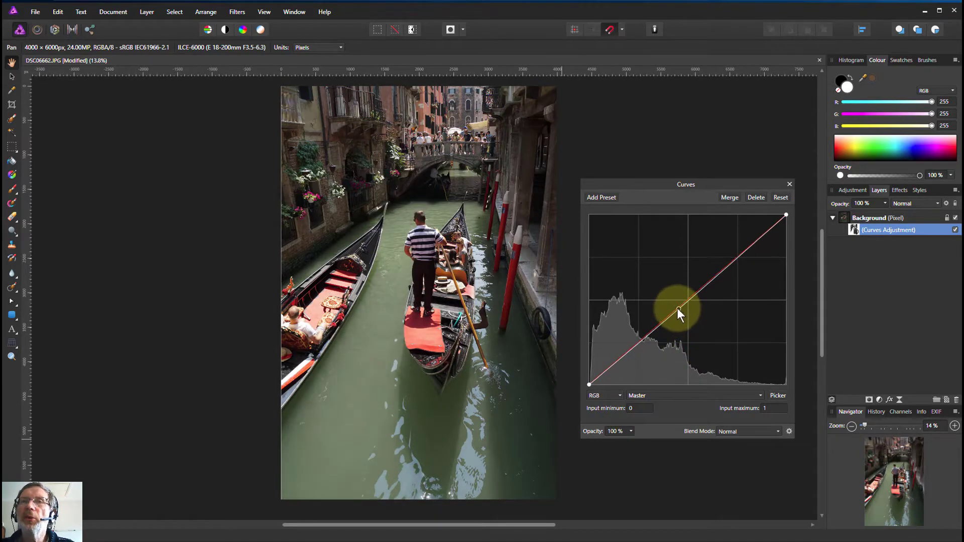
Step: Show the Curves adjustment's black-and-white midtones mask on the canvas
{"action": "left_click", "coordinate": [854, 228], "text": "alt"}
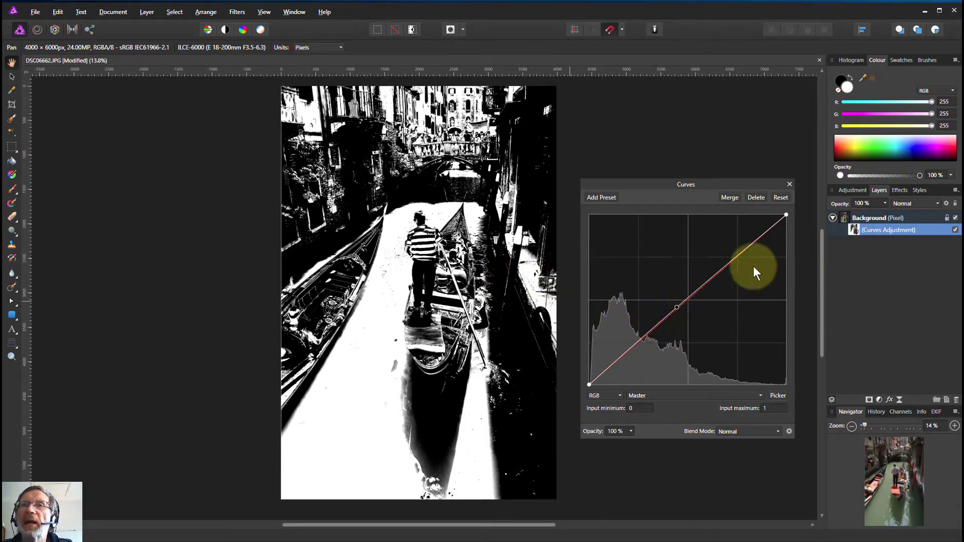
Step: Return to the colour view, reopen Curves, and leave its curve straight
{"action": "left_click", "coordinate": [843, 219]}
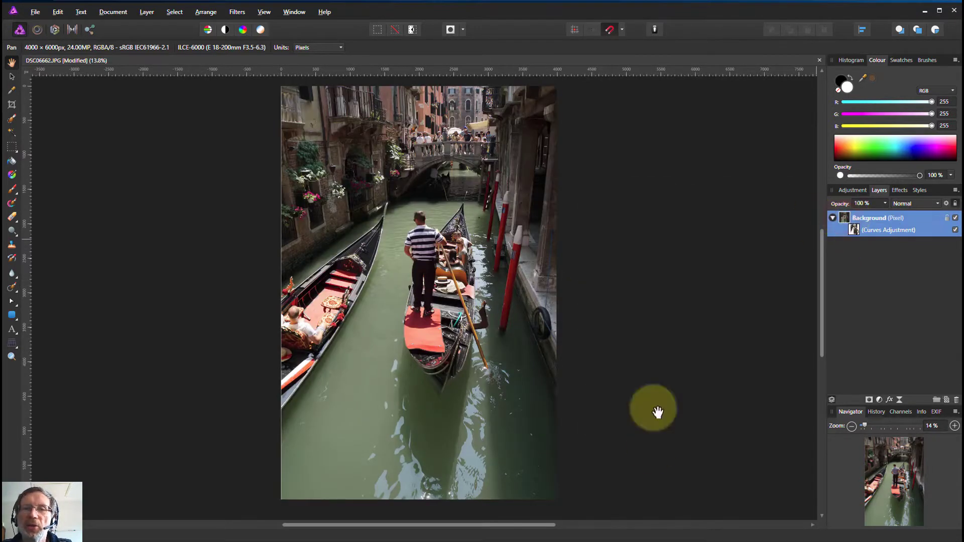
{"action": "left_click", "coordinate": [856, 228]}
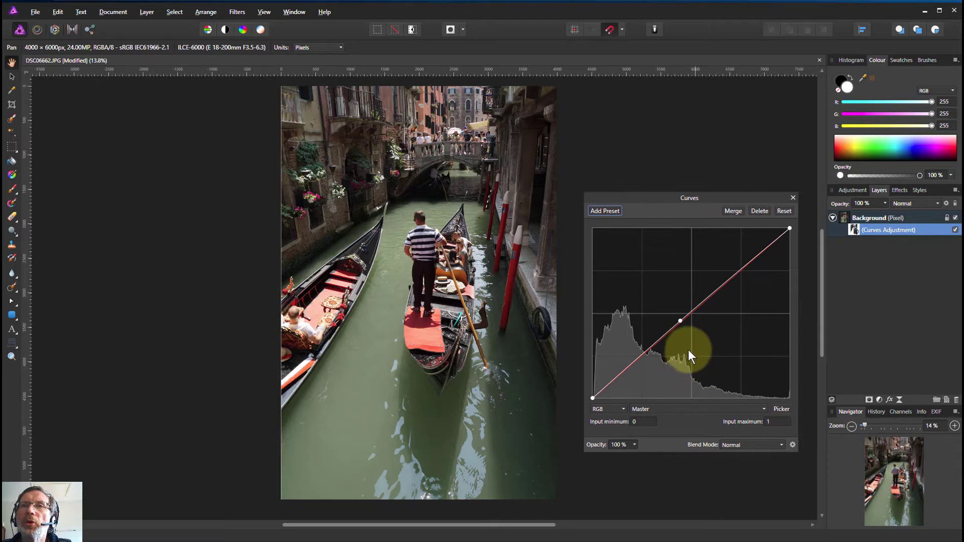
{"action": "mouse_move", "coordinate": [680, 320]}
{"action": "left_mouse_down"}
{"action": "mouse_move", "coordinate": [709, 346]}
{"action": "mouse_move", "coordinate": [669, 287]}
{"action": "mouse_move", "coordinate": [687, 318]}
{"action": "left_mouse_up"}
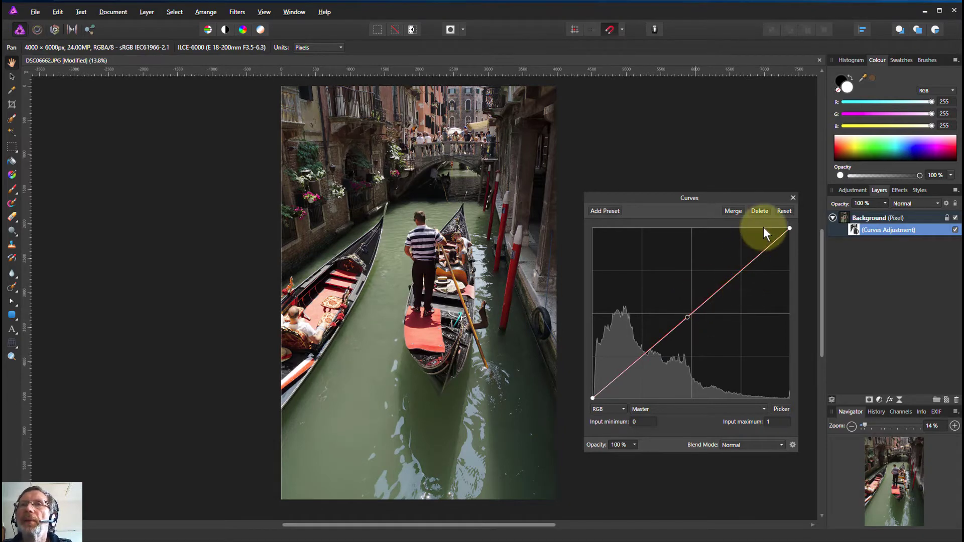
Step: Delete the Curves adjustment and reselect the midtones via Select > Tonal Range
{"action": "left_click", "coordinate": [759, 211]}
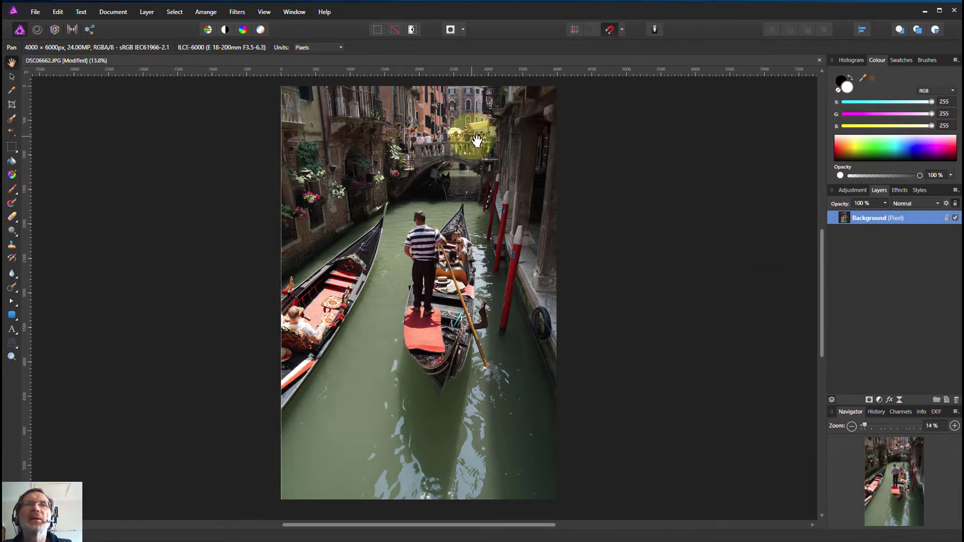
{"action": "left_click", "coordinate": [171, 11]}
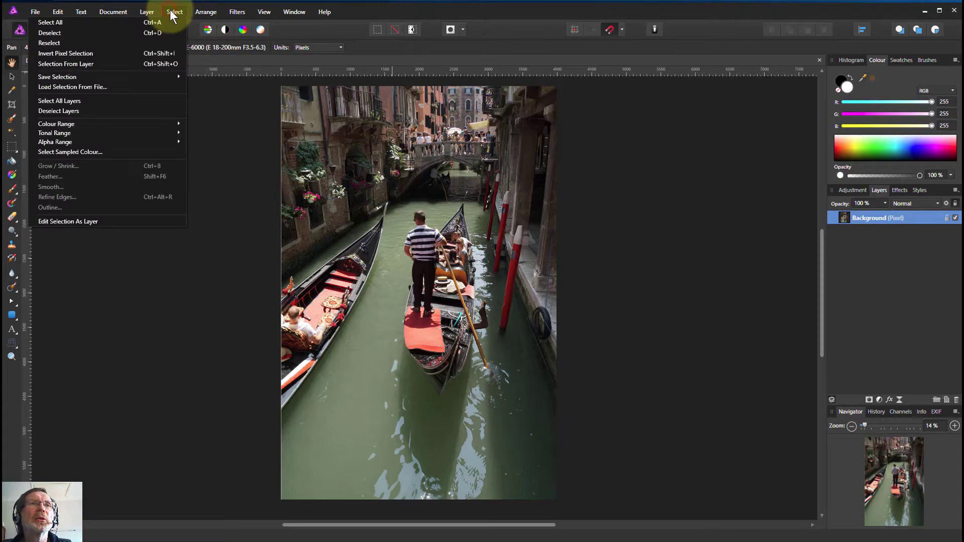
{"action": "mouse_move", "coordinate": [167, 131]}
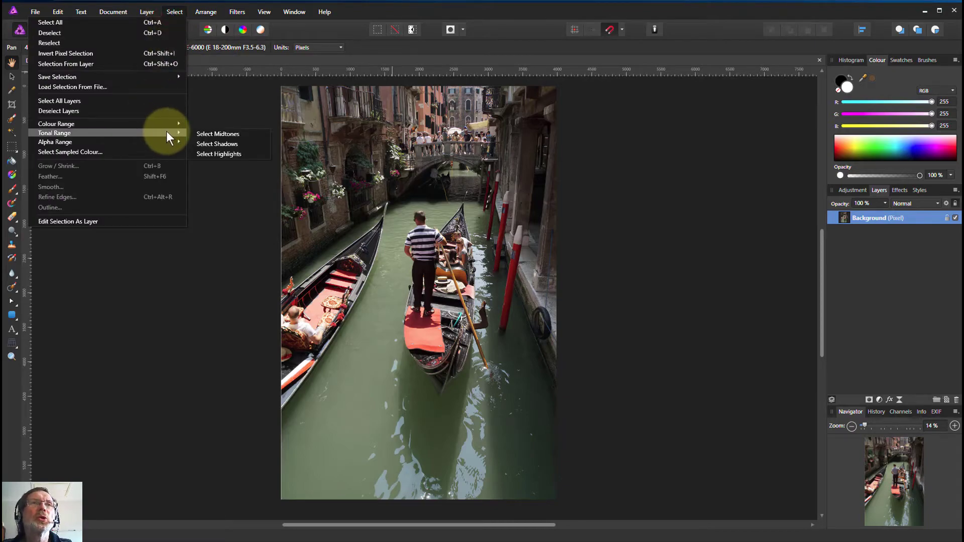
{"action": "left_click", "coordinate": [232, 142]}
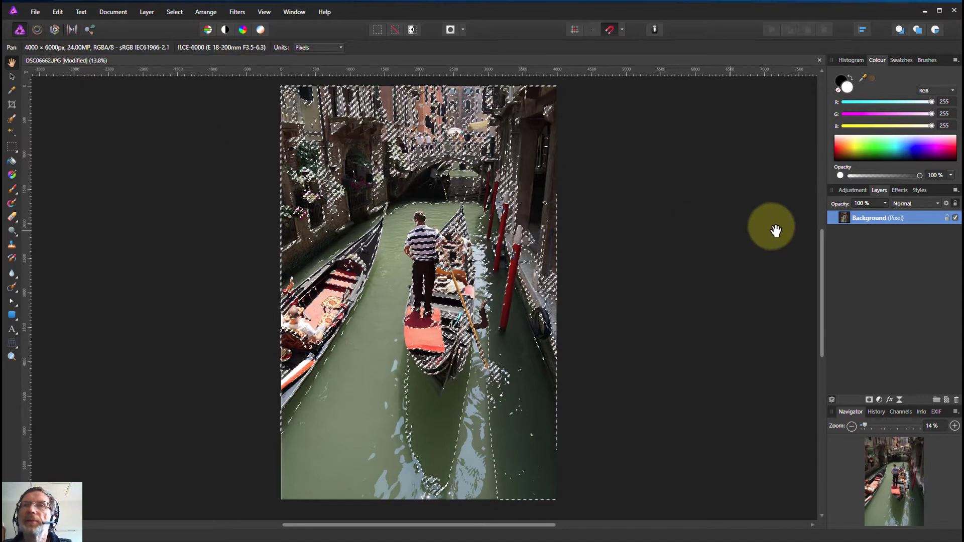
Step: Add a new midtones-masked Curves adjustment, deselect with Ctrl+D, and show its mask
{"action": "left_click", "coordinate": [878, 400]}
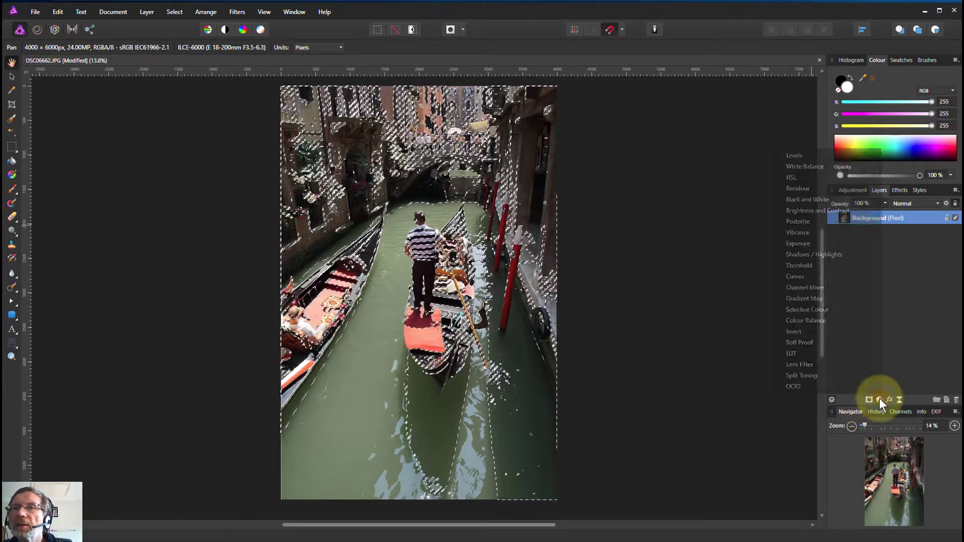
{"action": "left_click", "coordinate": [818, 277]}
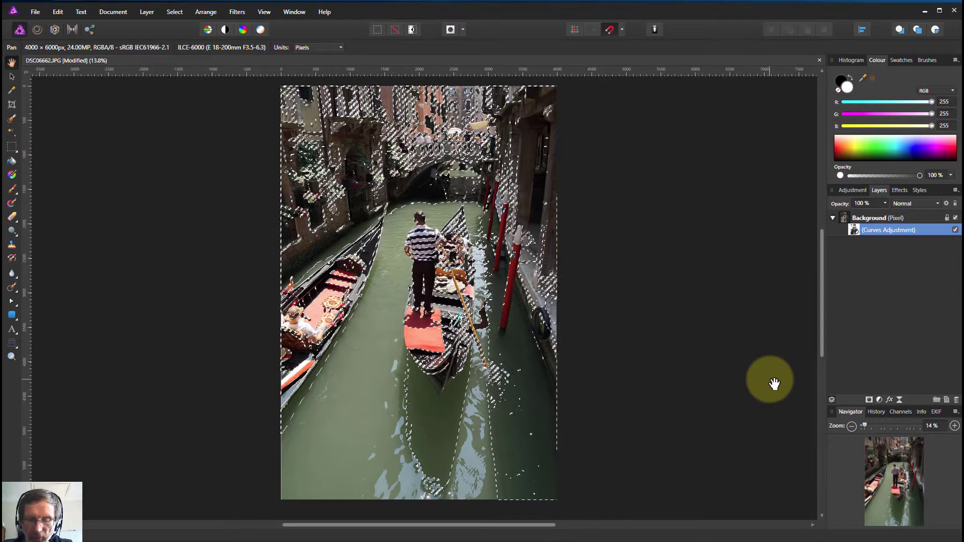
{"action": "key", "text": "ctrl+d"}
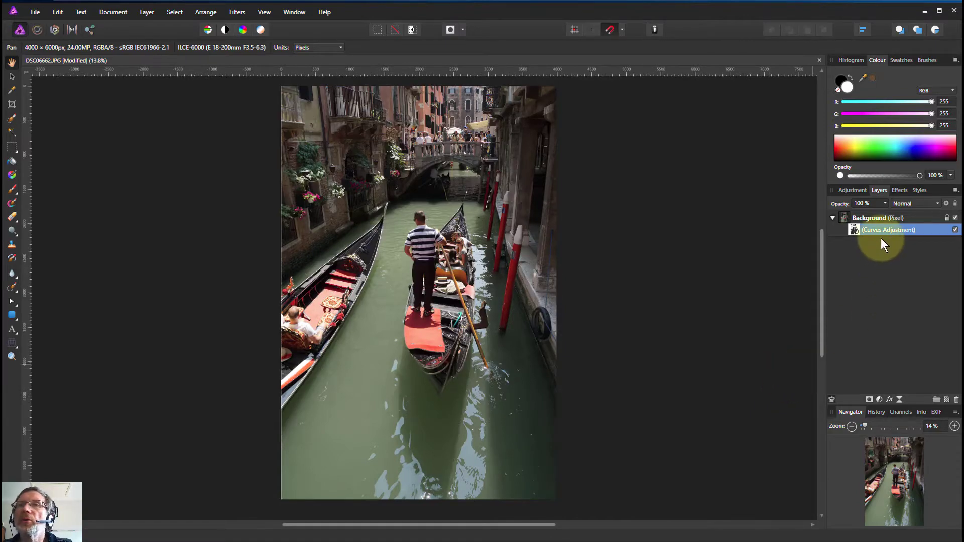
{"action": "left_click", "coordinate": [856, 229], "text": "alt"}
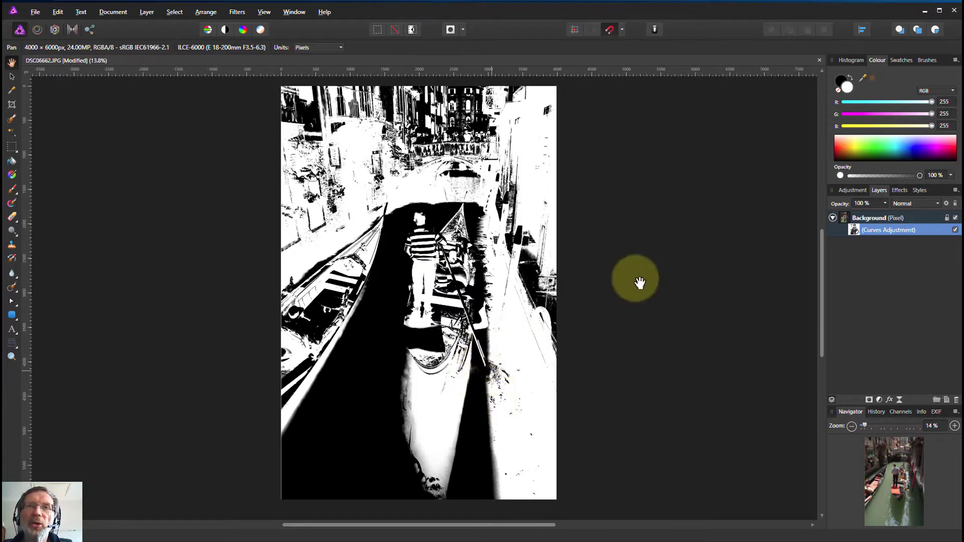
Step: Back in colour view, bow the Curves master curve gently upward
{"action": "left_click", "coordinate": [851, 218]}
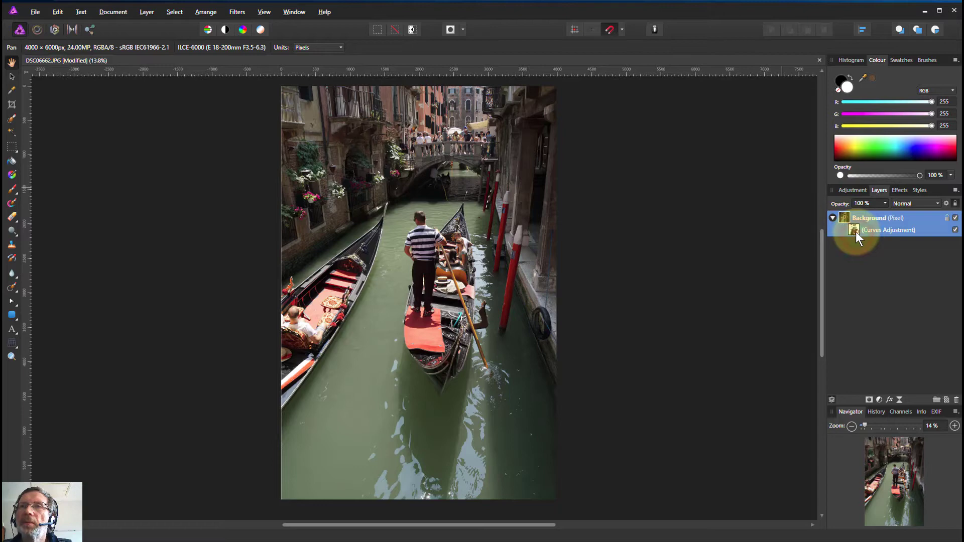
{"action": "left_click", "coordinate": [855, 231]}
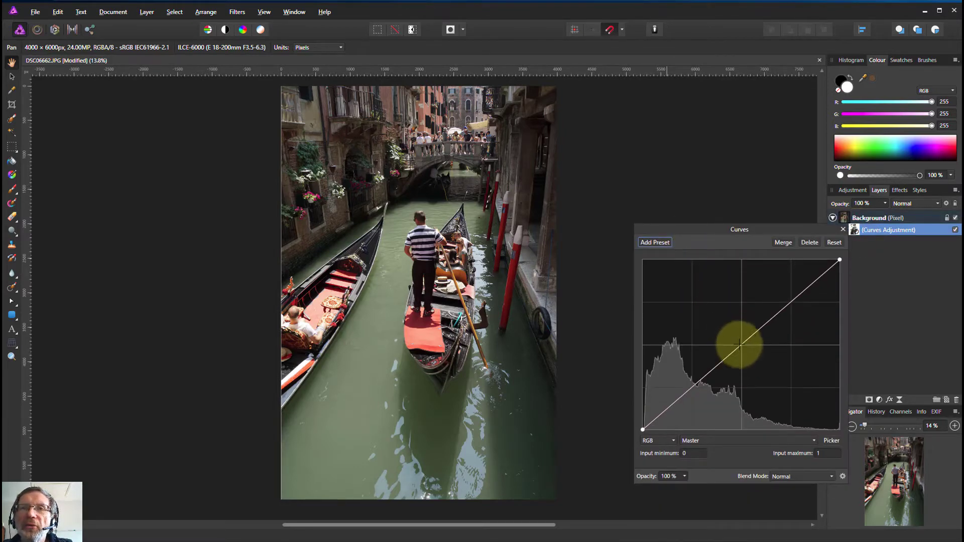
{"action": "mouse_move", "coordinate": [739, 345]}
{"action": "left_mouse_down"}
{"action": "mouse_move", "coordinate": [709, 312]}
{"action": "mouse_move", "coordinate": [752, 354]}
{"action": "mouse_move", "coordinate": [720, 327]}
{"action": "mouse_move", "coordinate": [730, 337]}
{"action": "left_mouse_up"}
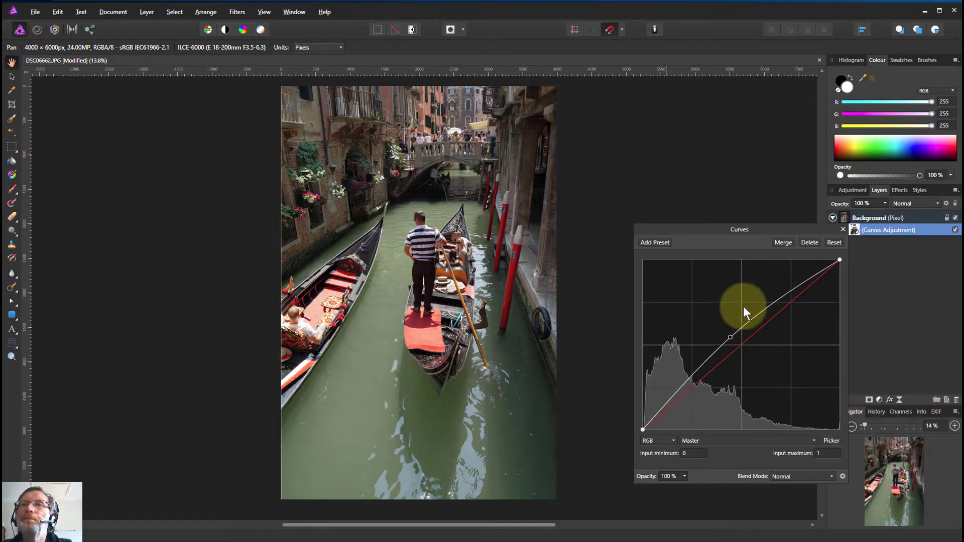
Step: Delete the Curves adjustment, select the highlights, and add a new Curves adjustment
{"action": "left_click", "coordinate": [806, 242]}
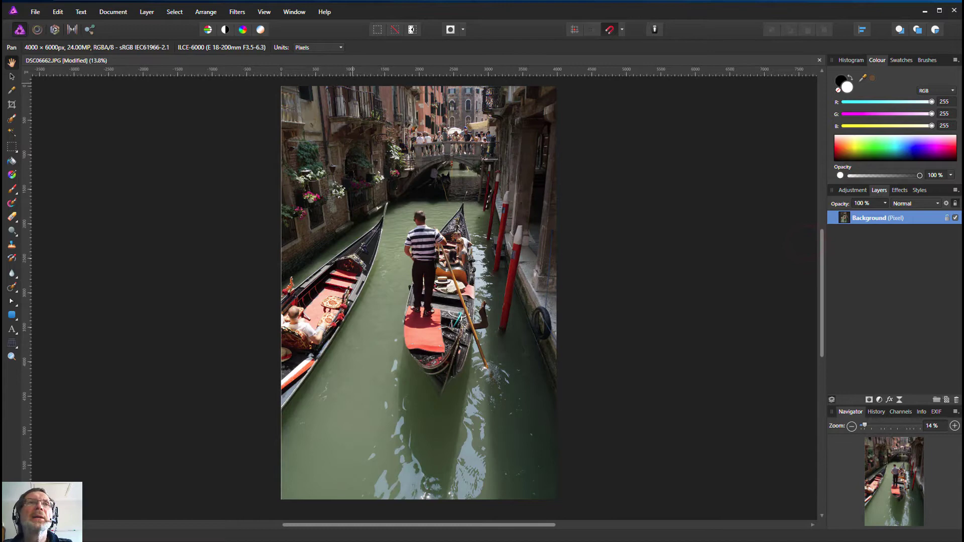
{"action": "left_click", "coordinate": [175, 12]}
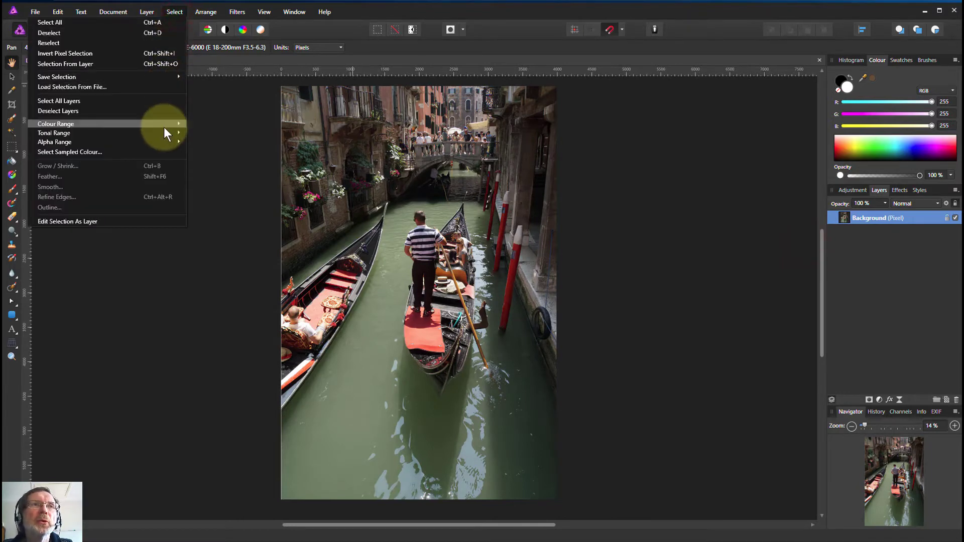
{"action": "mouse_move", "coordinate": [170, 136]}
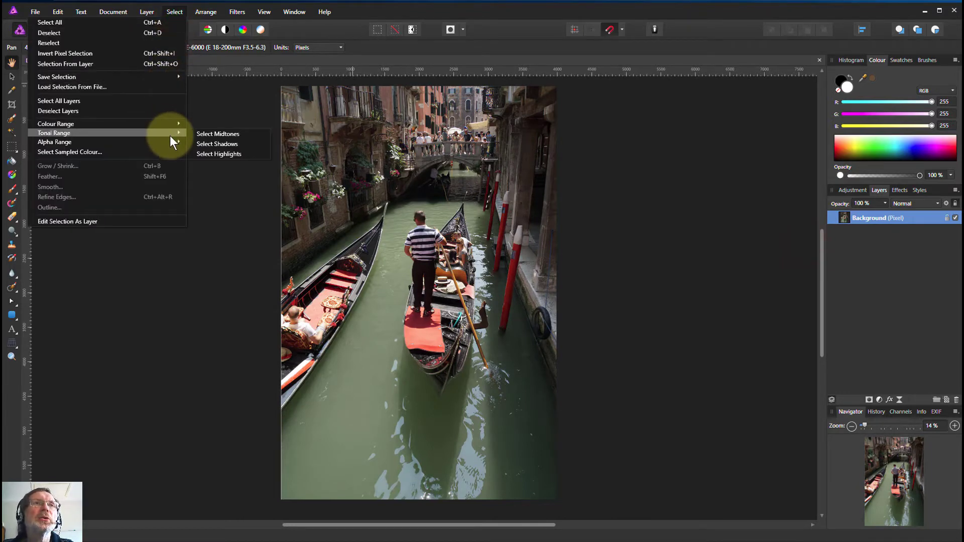
{"action": "left_click", "coordinate": [216, 153]}
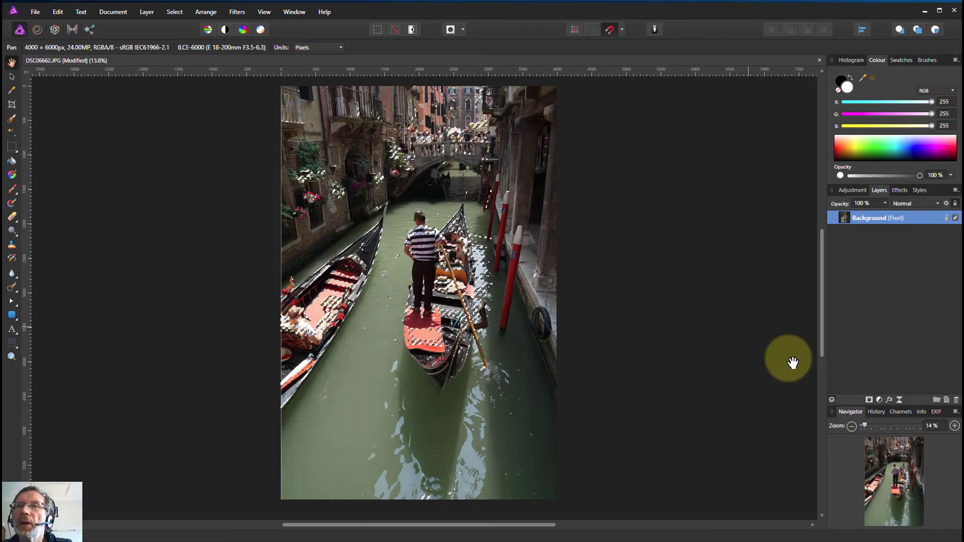
{"action": "left_click", "coordinate": [878, 399]}
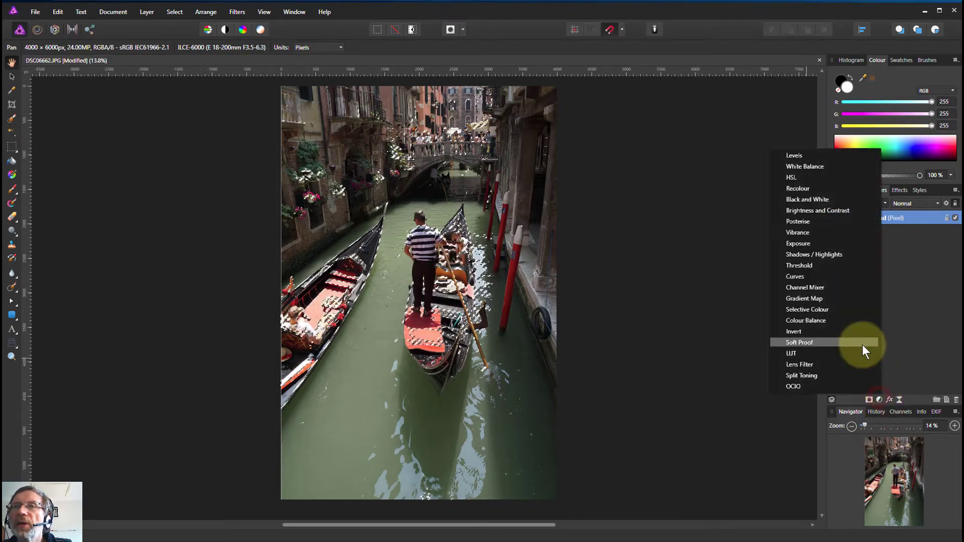
{"action": "left_click", "coordinate": [803, 277]}
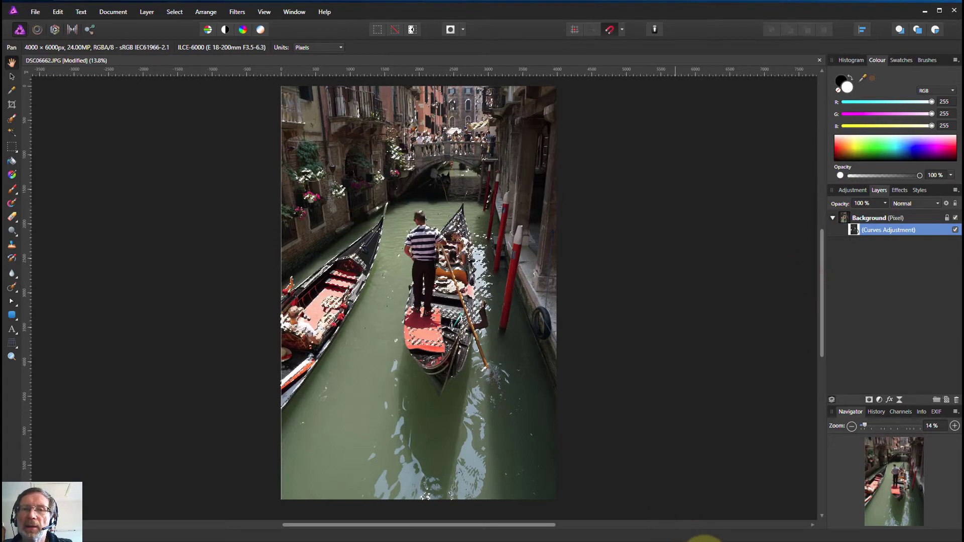
Step: View the highlights mask, add a midpoint to the curve, then return to colour view
{"action": "left_click", "coordinate": [855, 228], "text": "alt"}
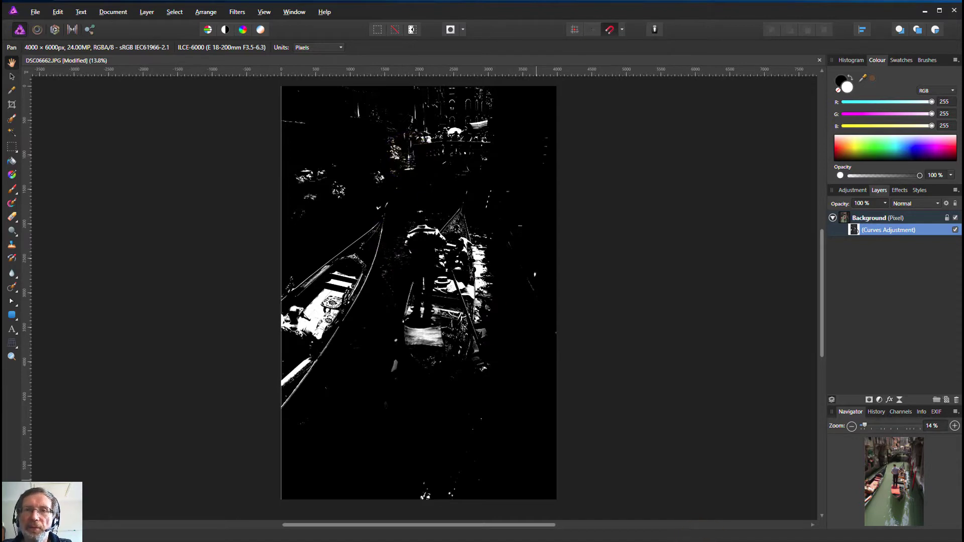
{"action": "left_click_drag", "start_coordinate": [709, 266], "coordinate": [709, 227]}
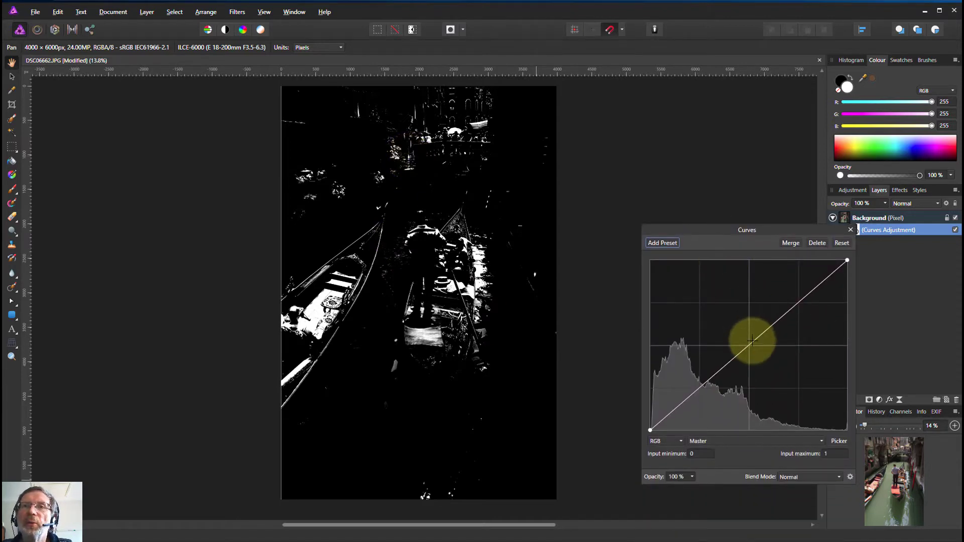
{"action": "mouse_move", "coordinate": [750, 339]}
{"action": "left_mouse_down"}
{"action": "mouse_move", "coordinate": [736, 333]}
{"action": "mouse_move", "coordinate": [749, 338]}
{"action": "left_mouse_up"}
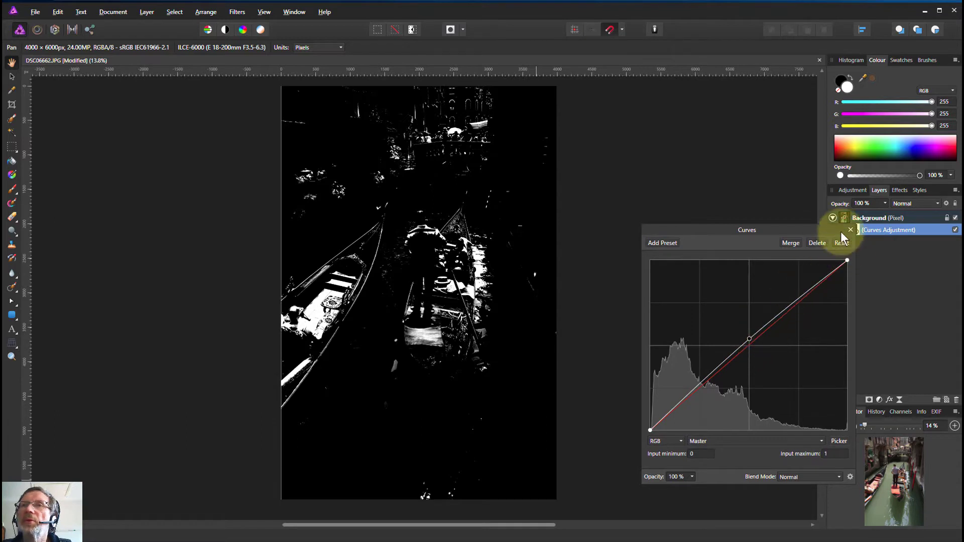
{"action": "left_click_drag", "start_coordinate": [801, 230], "coordinate": [785, 243]}
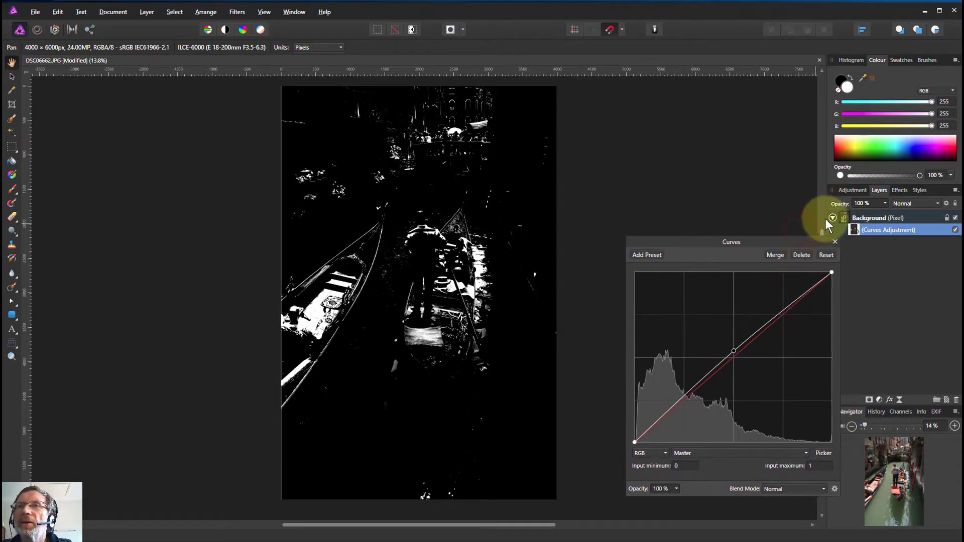
{"action": "left_click", "coordinate": [873, 223]}
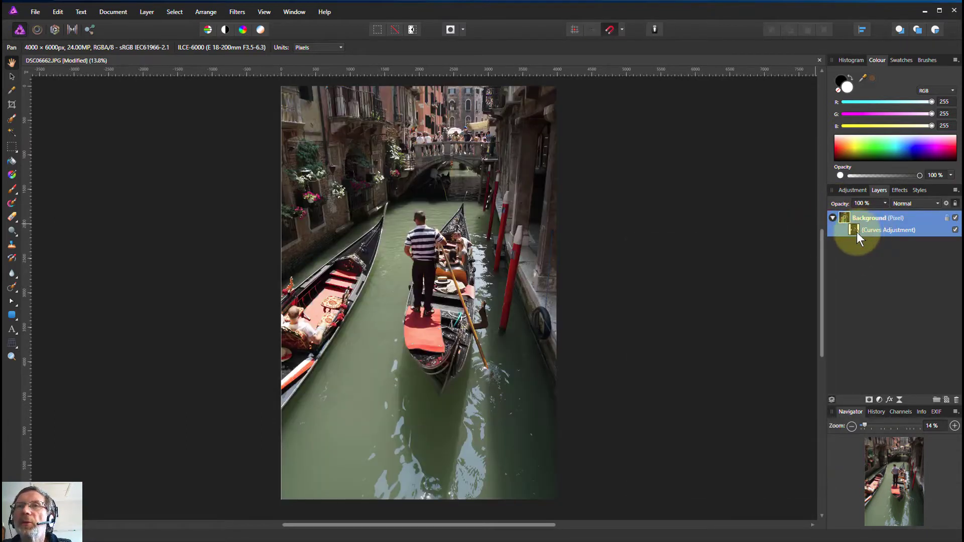
Step: Bend the existing Curves adjustment upward to brighten the canal photo, then delete it, leaving only Background
{"action": "left_click", "coordinate": [854, 233]}
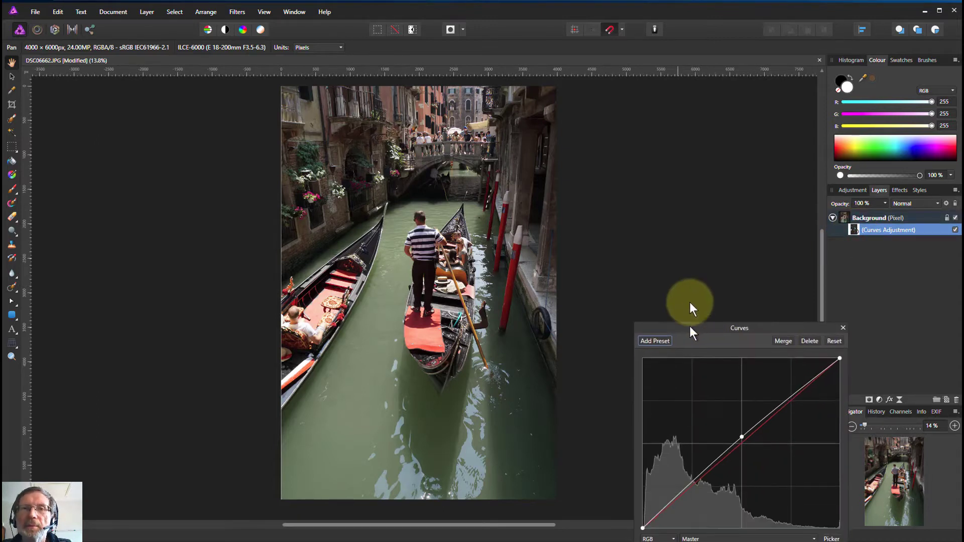
{"action": "left_click_drag", "start_coordinate": [689, 302], "coordinate": [661, 231]}
{"action": "left_click_drag", "start_coordinate": [714, 323], "coordinate": [716, 348]}
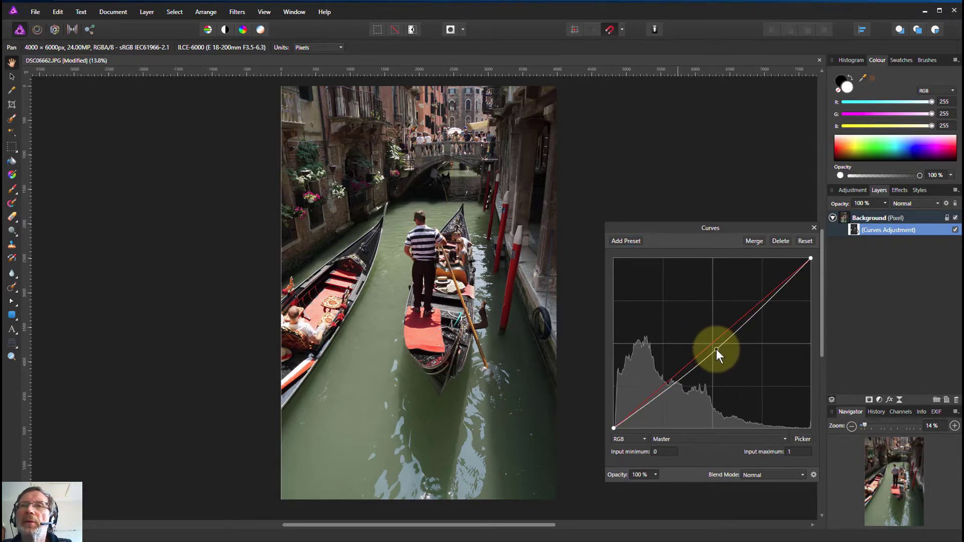
{"action": "left_click", "coordinate": [779, 242]}
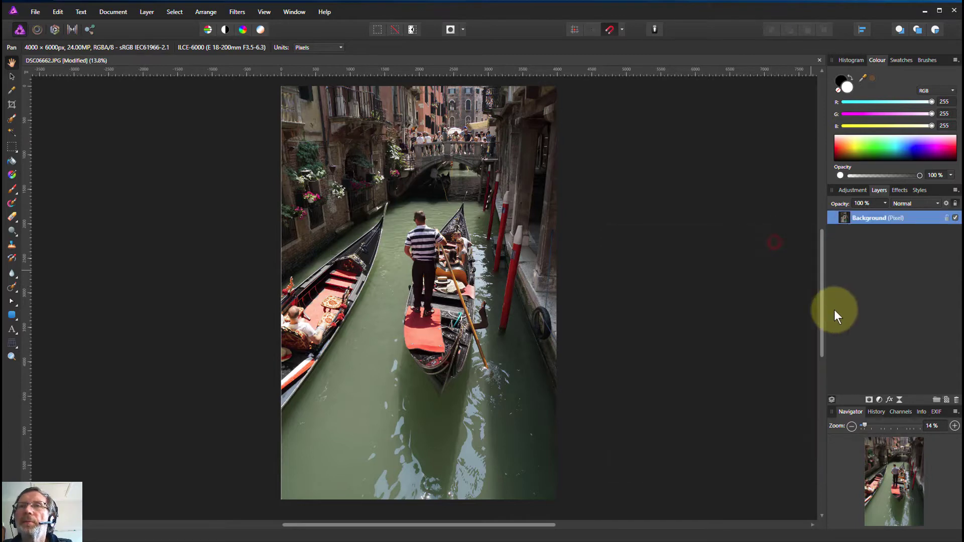
Step: Select the Background's luminosity, add a Curves adjustment masked by it, and show that mask in greyscale
{"action": "left_click", "coordinate": [843, 218], "text": "ctrl+shift"}
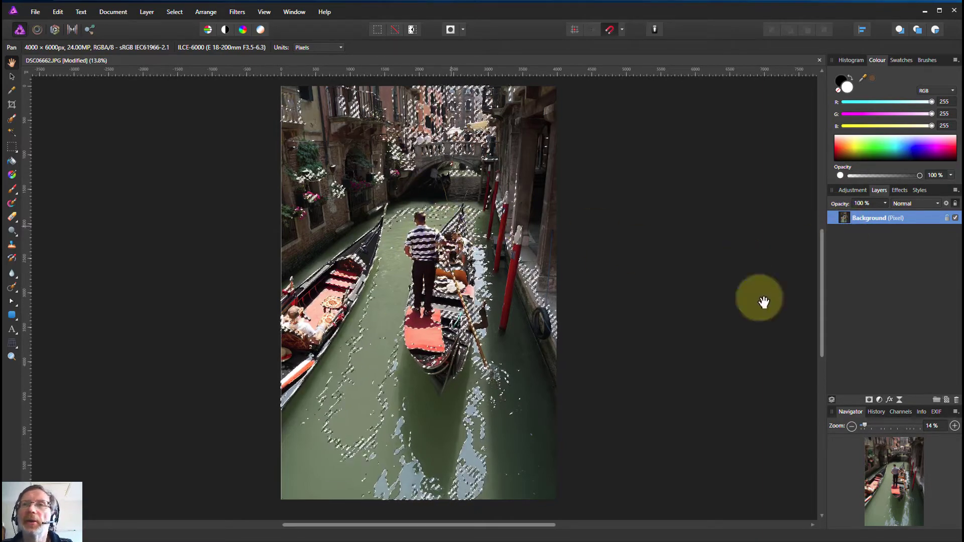
{"action": "left_click", "coordinate": [878, 399]}
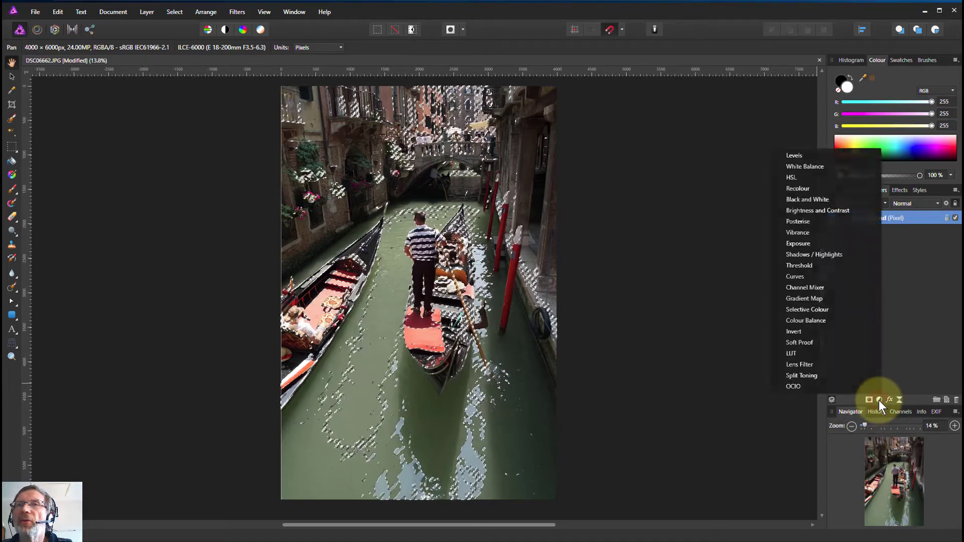
{"action": "left_click", "coordinate": [801, 278]}
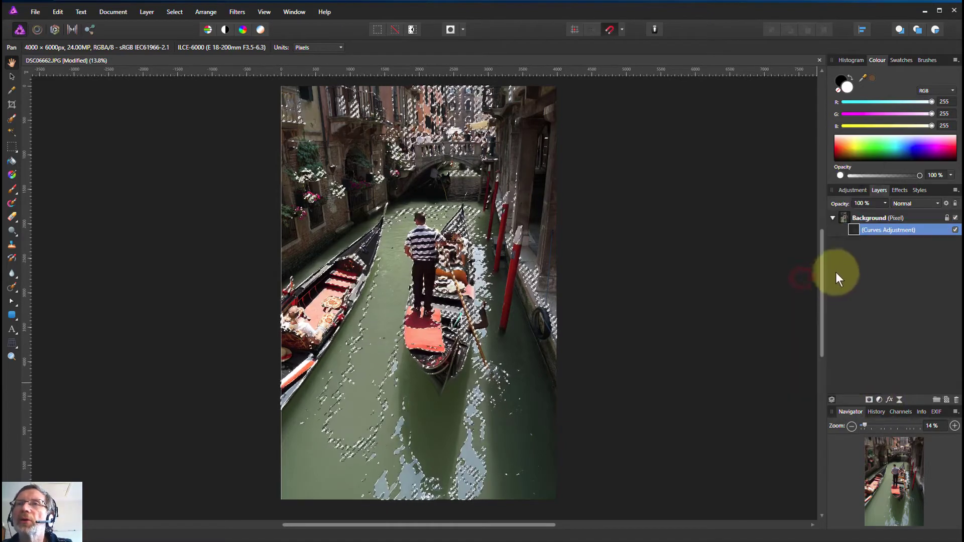
{"action": "left_click", "coordinate": [854, 230], "text": "alt"}
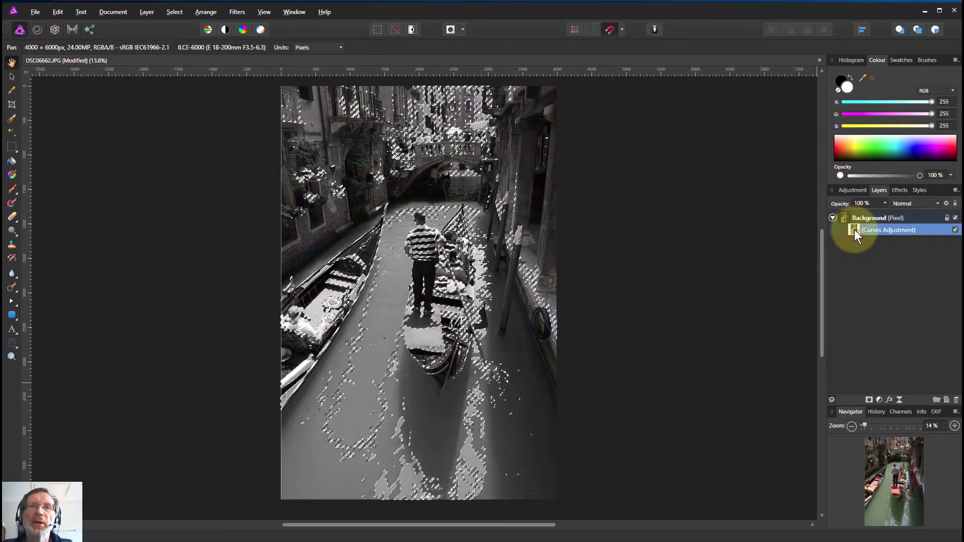
Step: Deselect the luminosity selection and switch from the greyscale mask back to the colour canal photo
{"action": "key", "text": "ctrl+d"}
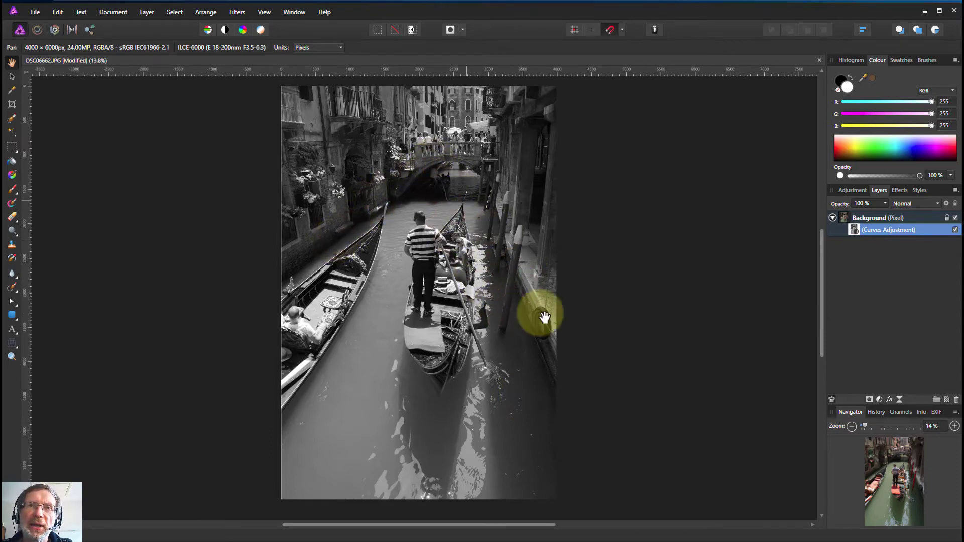
{"action": "left_click", "coordinate": [844, 218]}
Step: Drag the Curves master curve up and left so the masked highlights of the canal photo brighten
{"action": "left_click", "coordinate": [852, 227]}
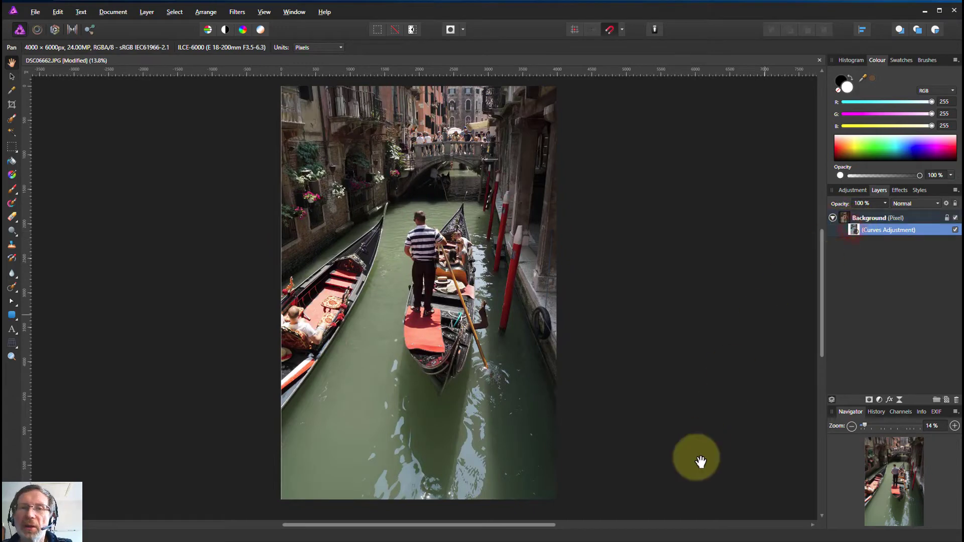
{"action": "left_click_drag", "start_coordinate": [648, 434], "coordinate": [627, 165]}
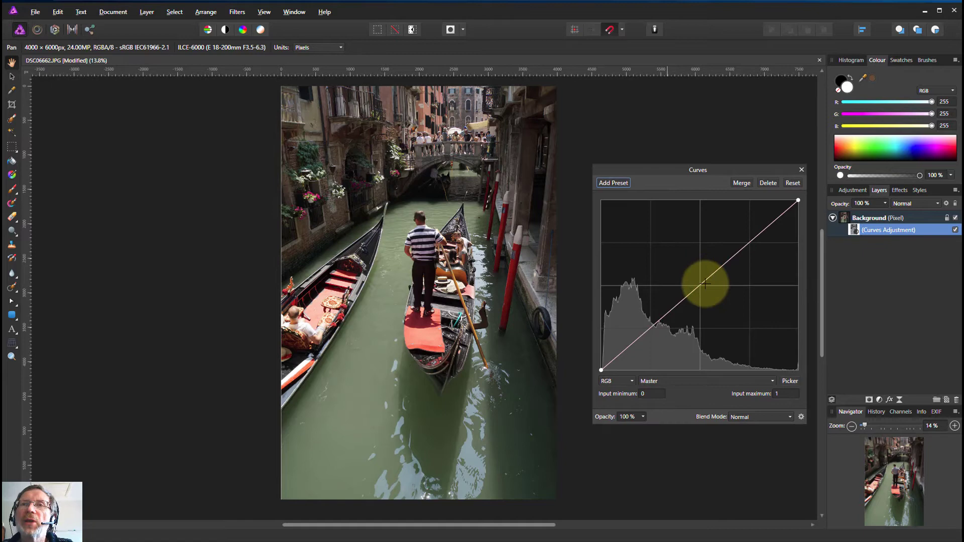
{"action": "left_click_drag", "start_coordinate": [701, 282], "coordinate": [649, 290]}
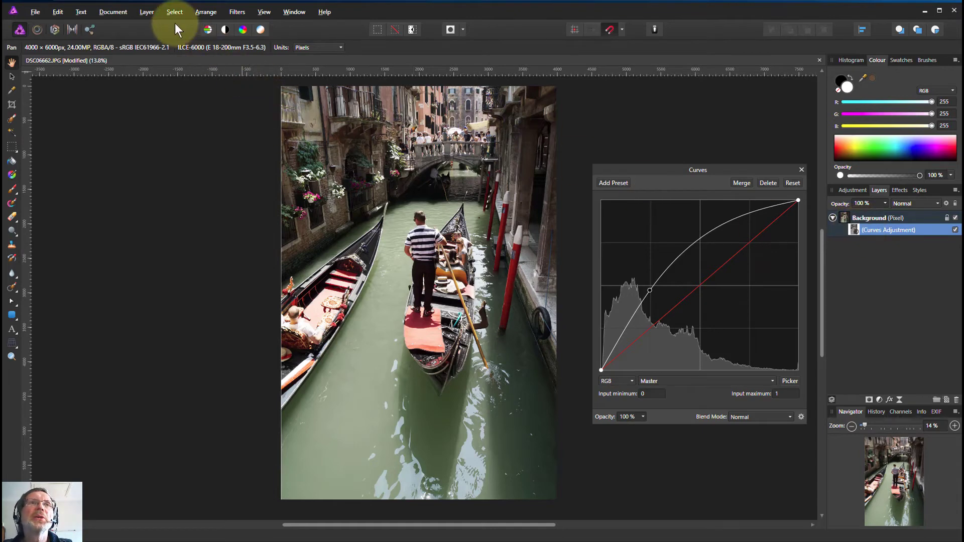
Step: Invert the Curves mask with Layer > Invert, reset the curve to the diagonal, and check the inverted mask
{"action": "left_click", "coordinate": [145, 12]}
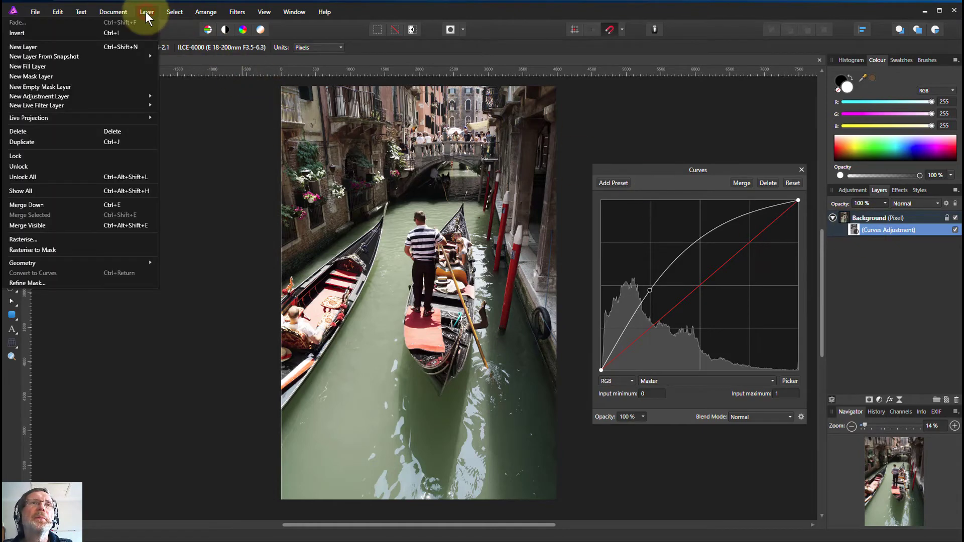
{"action": "left_click", "coordinate": [109, 37]}
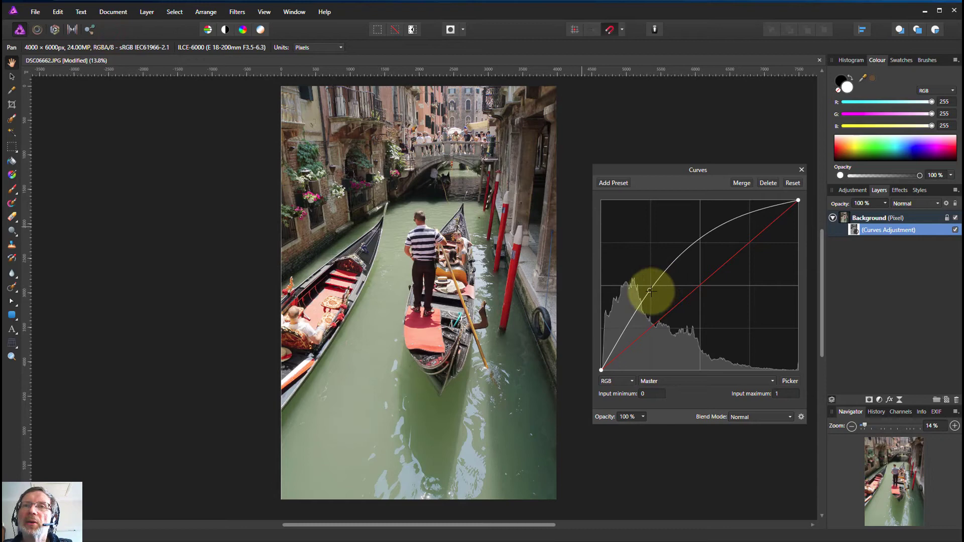
{"action": "left_click_drag", "start_coordinate": [650, 291], "coordinate": [678, 305]}
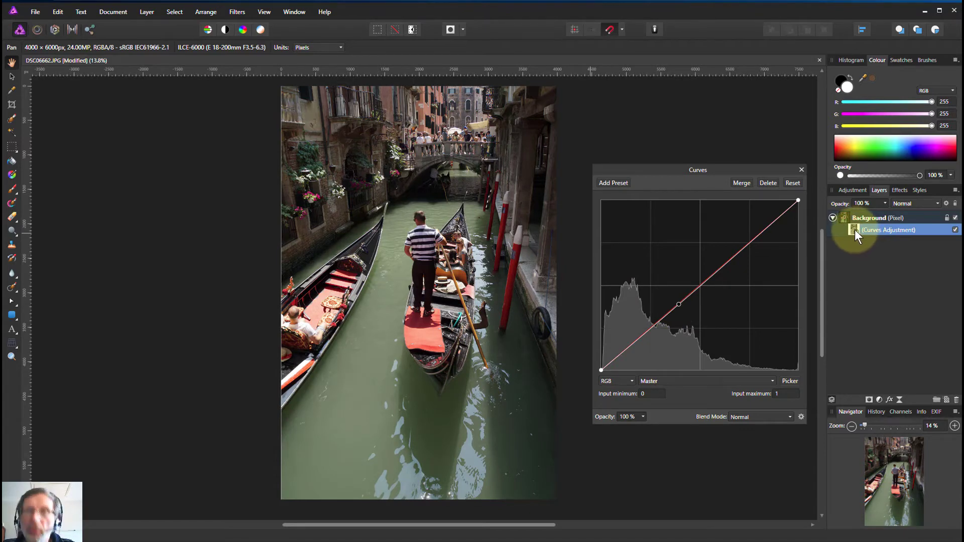
{"action": "left_click", "coordinate": [855, 230], "text": "alt"}
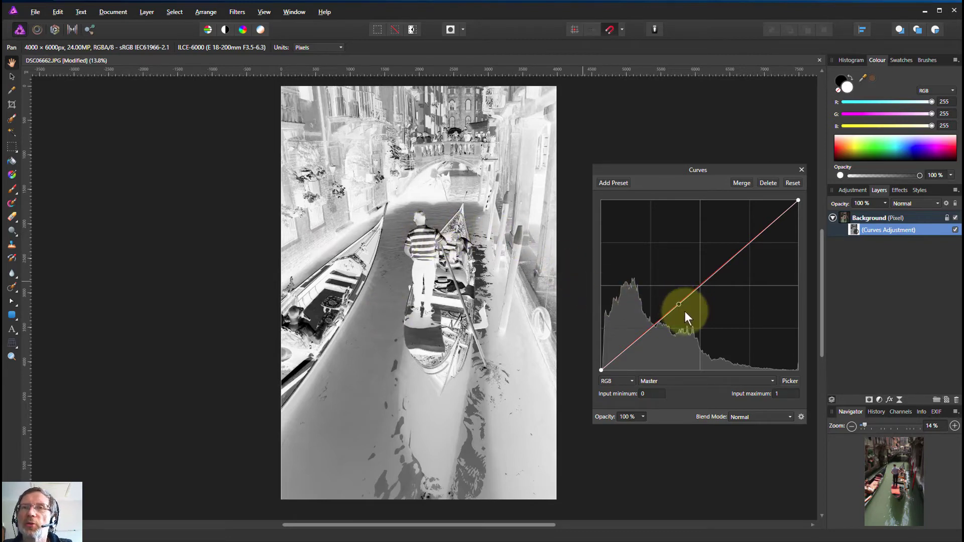
{"action": "left_click", "coordinate": [843, 221]}
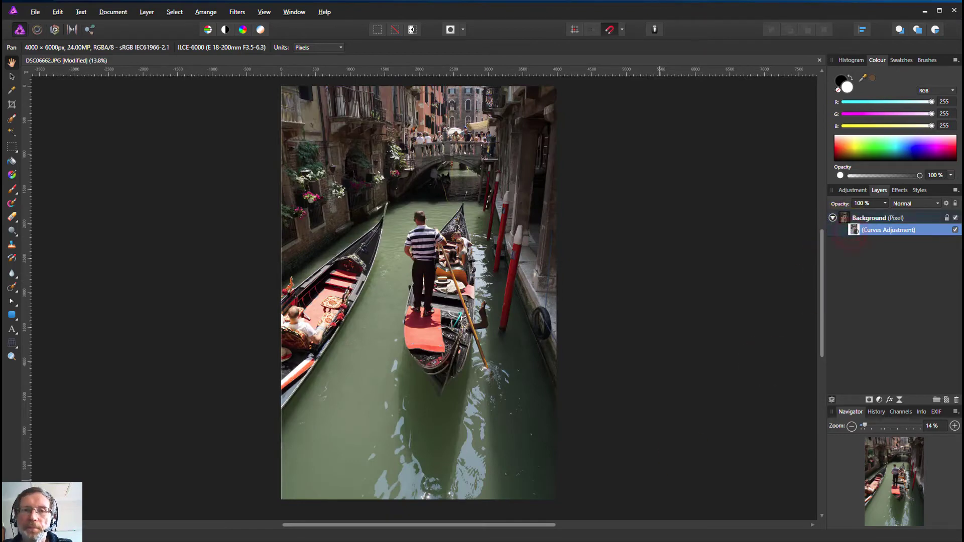
Step: Raise the Curves point steeply to lift the shadows through the inverted mask, refine it, and close the settings
{"action": "double_click", "coordinate": [854, 230]}
{"action": "left_click_drag", "start_coordinate": [684, 295], "coordinate": [613, 198]}
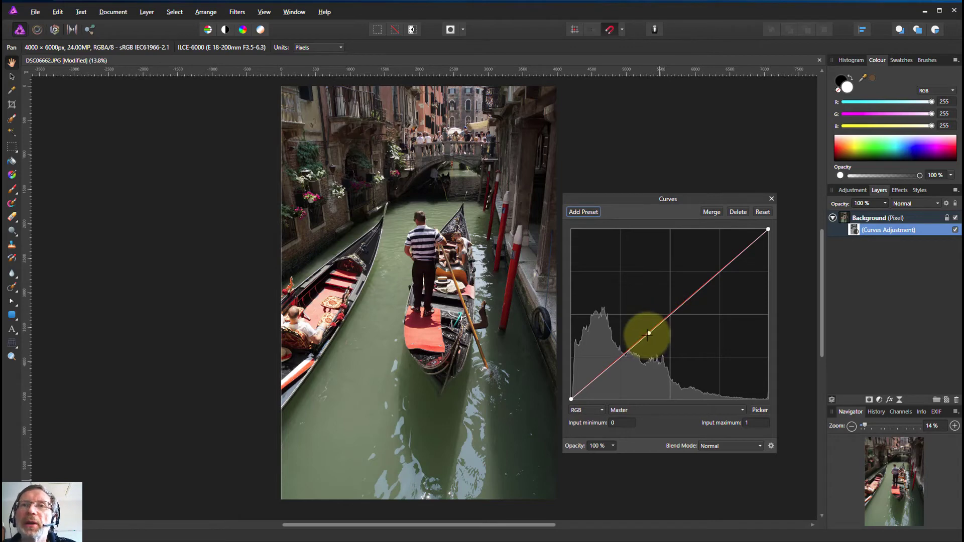
{"action": "left_click_drag", "start_coordinate": [647, 333], "coordinate": [616, 309]}
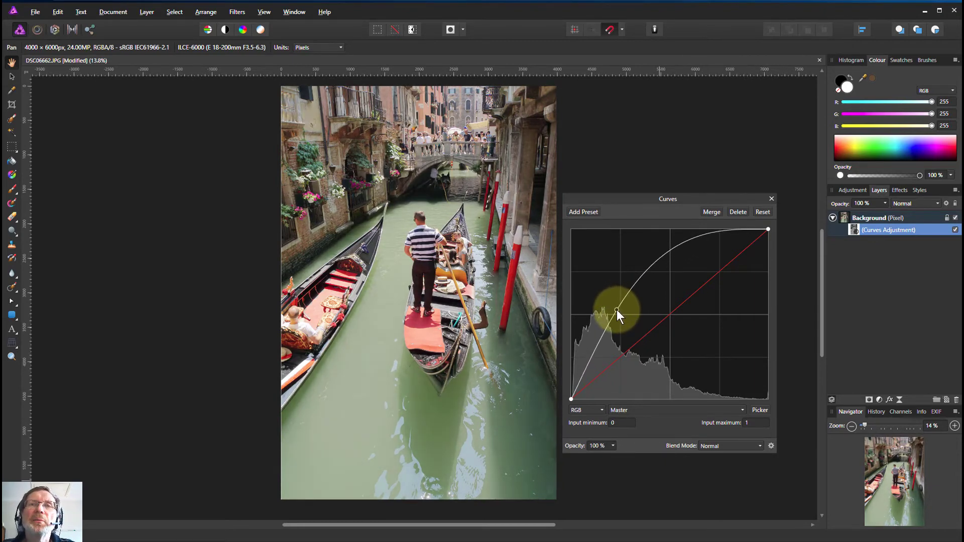
{"action": "mouse_move", "coordinate": [616, 309]}
{"action": "left_mouse_down"}
{"action": "mouse_move", "coordinate": [681, 361]}
{"action": "mouse_move", "coordinate": [623, 308]}
{"action": "left_mouse_up"}
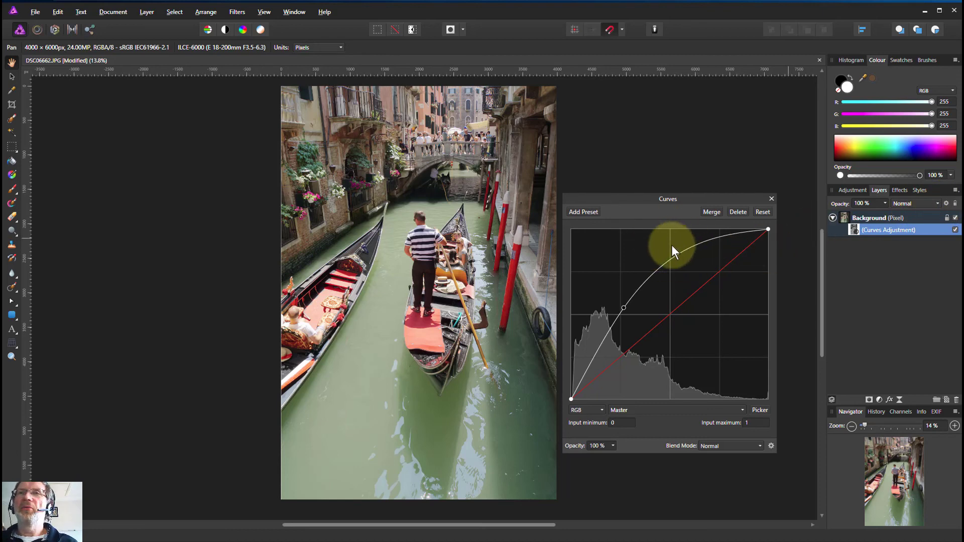
{"action": "left_click", "coordinate": [771, 197]}
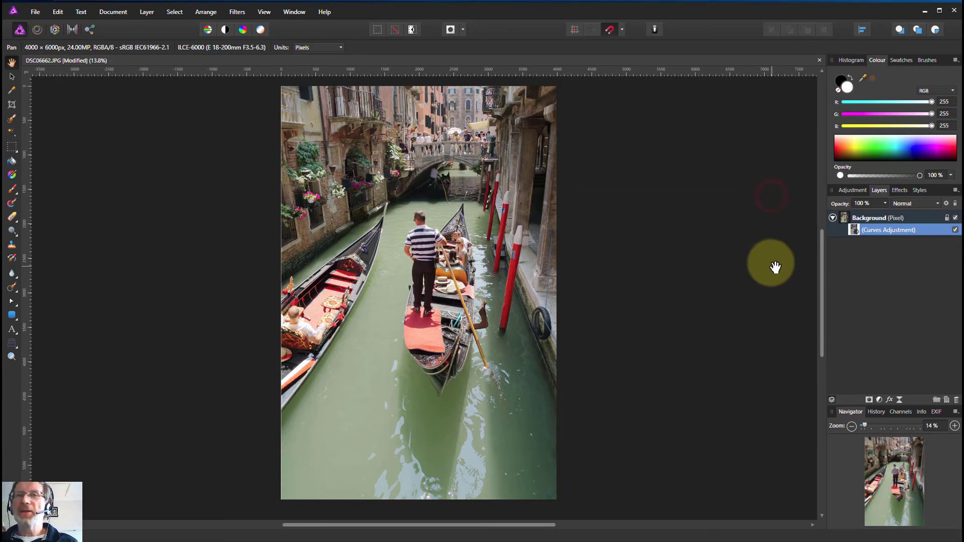